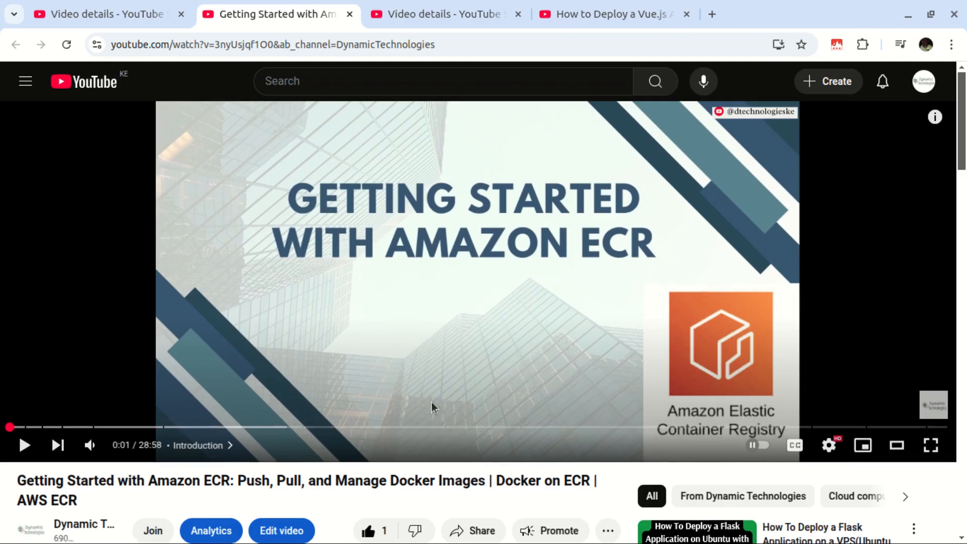
Step: Scroll down the 'Getting Started with Amazon ECR' watch page
scroll(431, 404, down, 7)
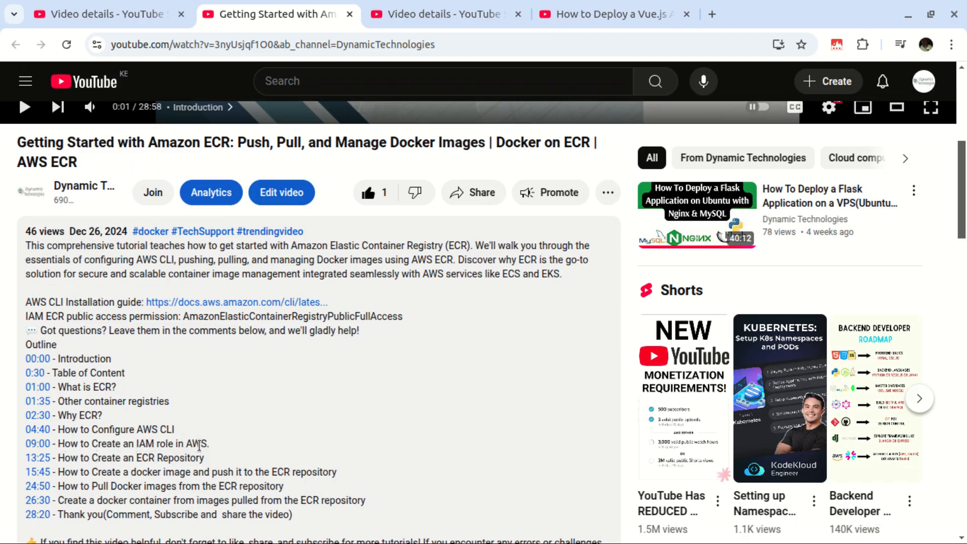
Step: Jump the ECR video to its 09:00 IAM role chapter and pause it at 9:04
click(43, 445)
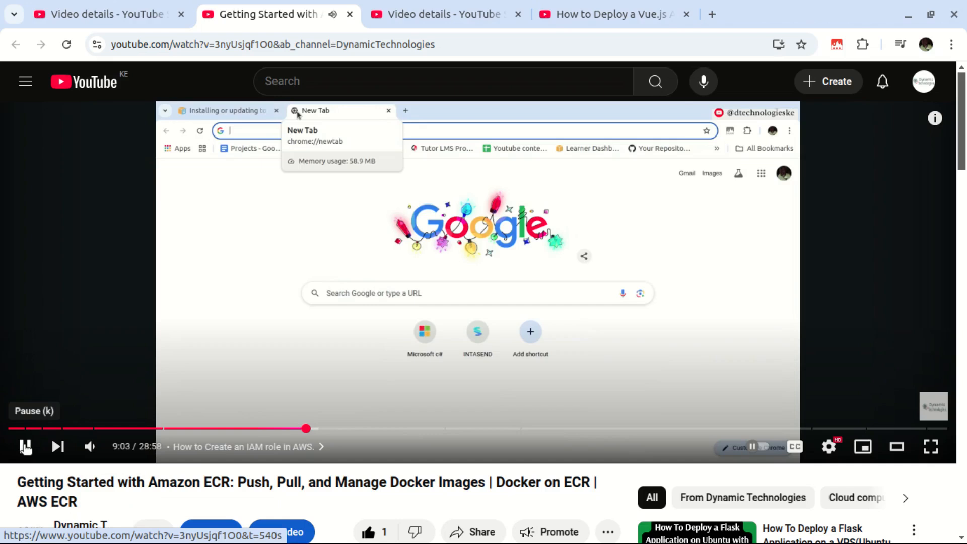
click(25, 446)
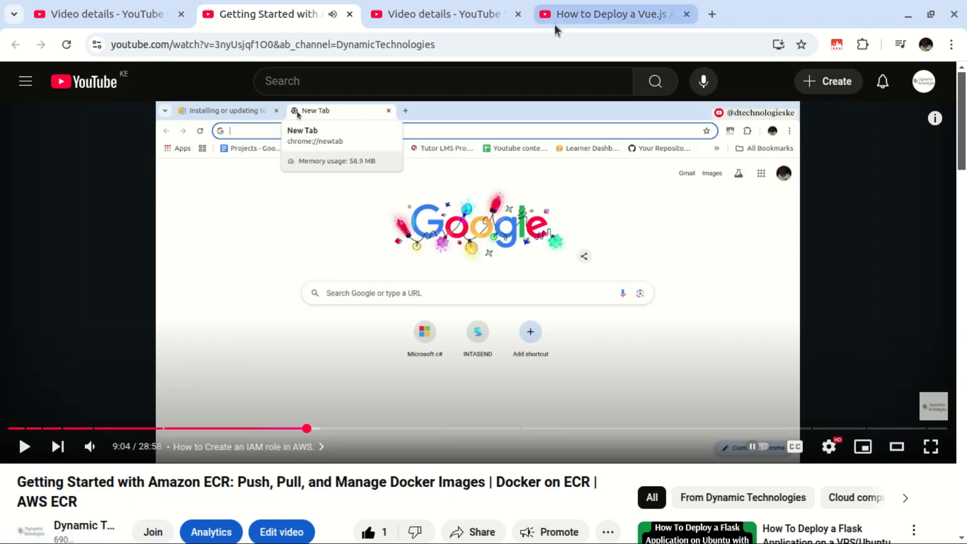
Step: Switch to the Vue.js cPanel video and seek it to 4:49
click(607, 19)
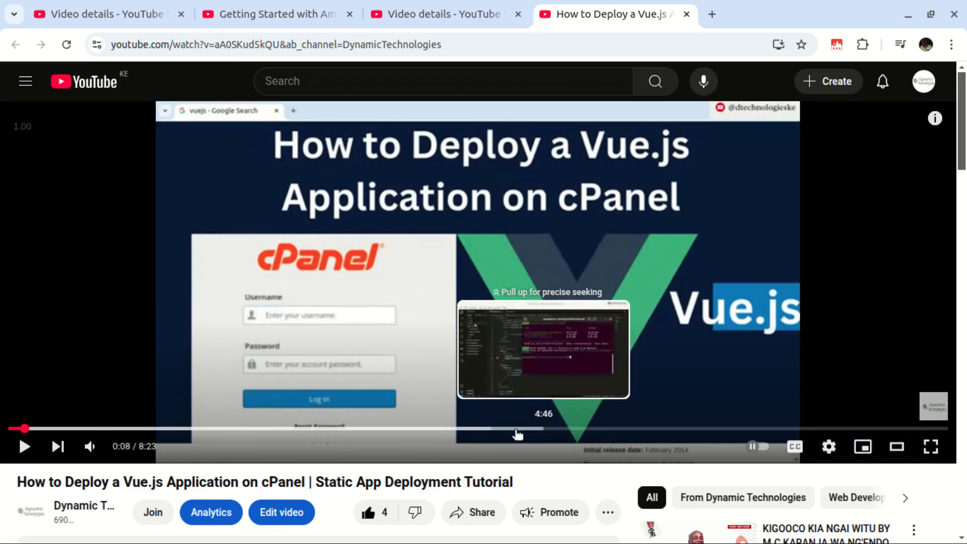
click(474, 430)
click(549, 429)
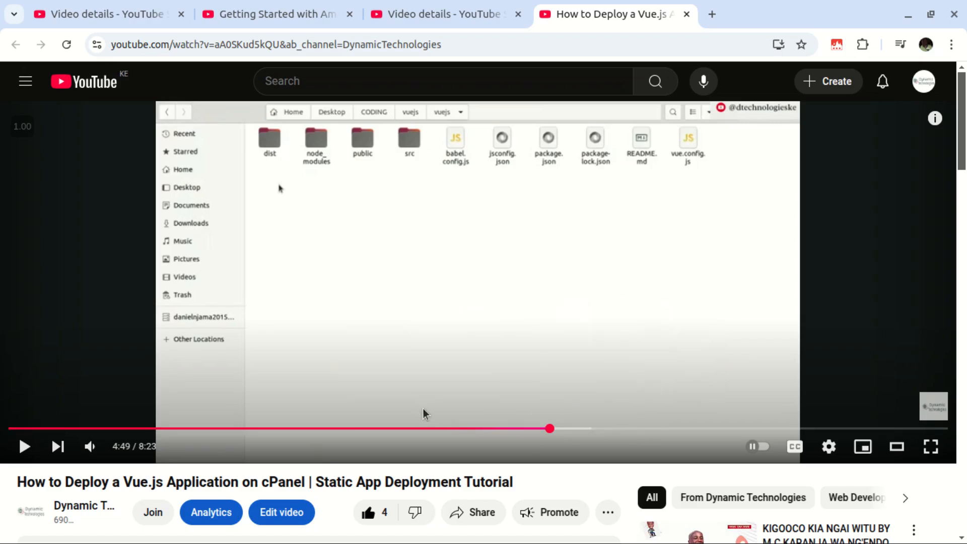
Step: Scroll down to the Vue.js video's description
click(271, 13)
scroll(475, 213, down, 4)
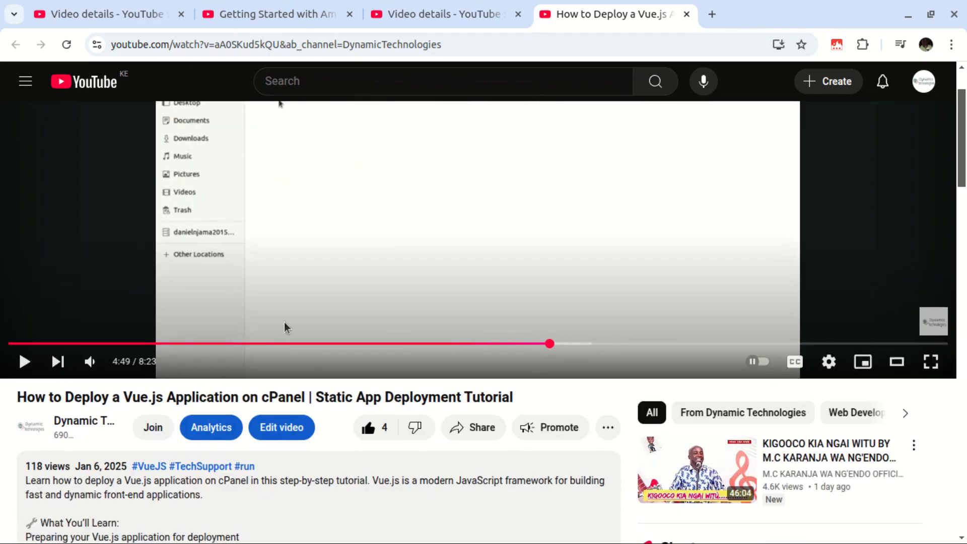
scroll(327, 303, down, 1)
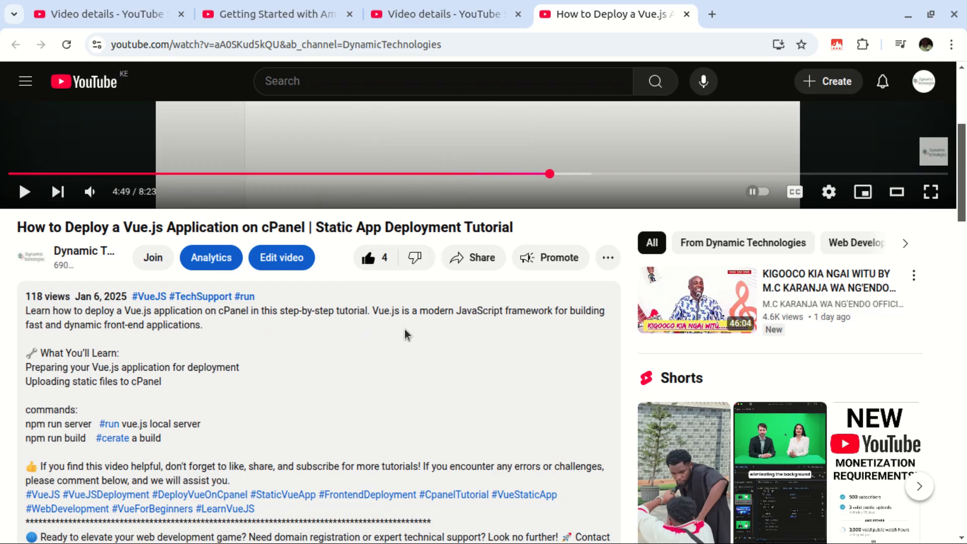
click(424, 14)
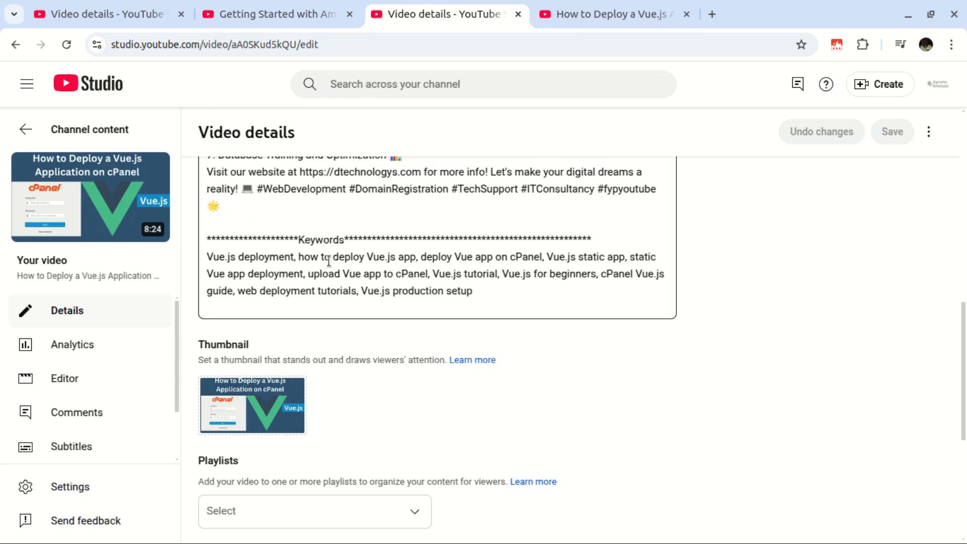
Step: Insert blank lines after 'Uploading static files to cPanel' in the description
scroll(328, 246, up, 5)
scroll(329, 246, up, 7)
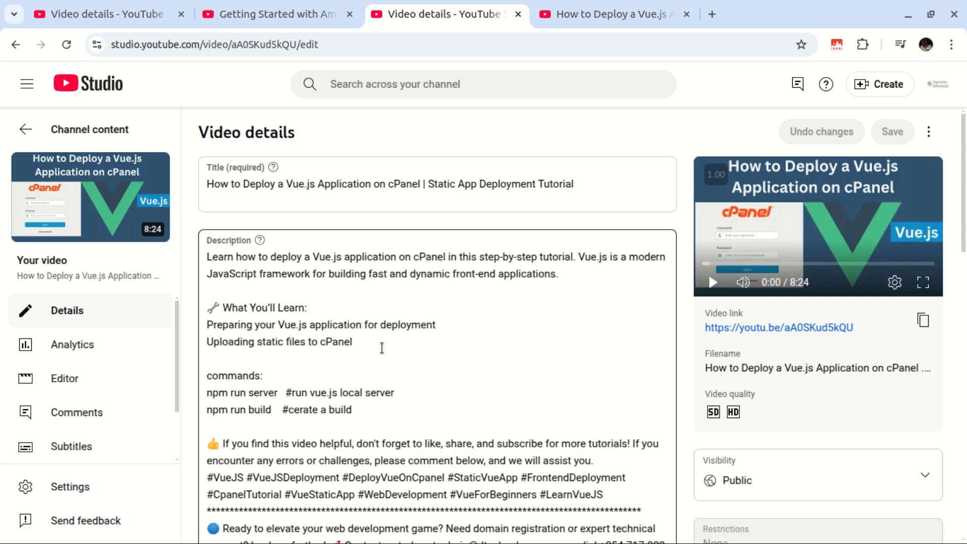
click(382, 348)
key(Return)
key(Return)
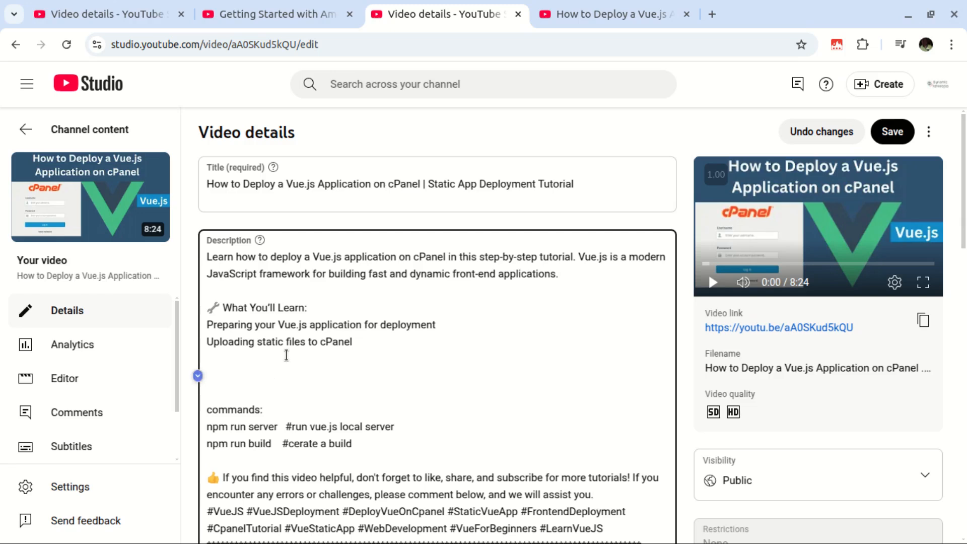
Step: Add an 'Outline' heading above a '00:00 - Introduction' line, then start a new line
text(00:00)
key(Up)
key(Up)
key(Return)
text(Outline)
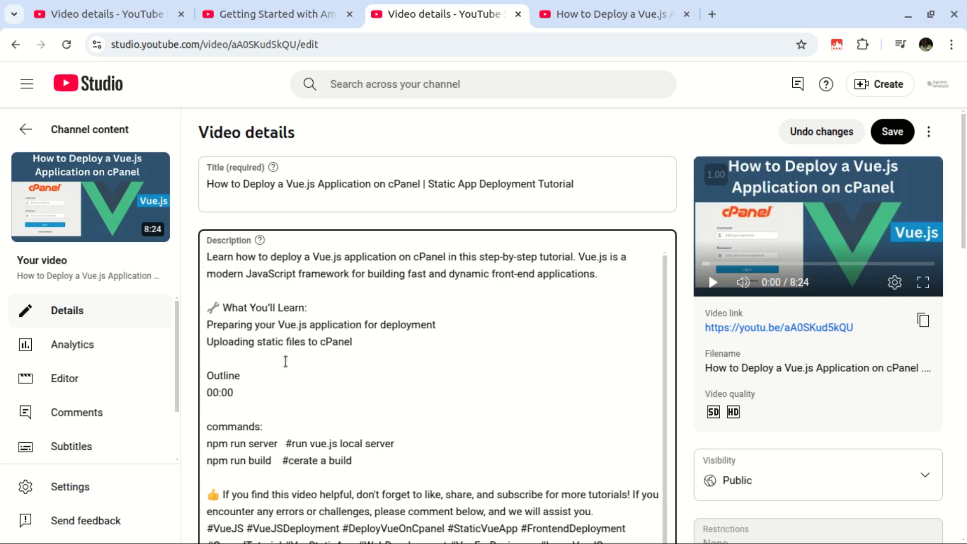
text(- Introduction)
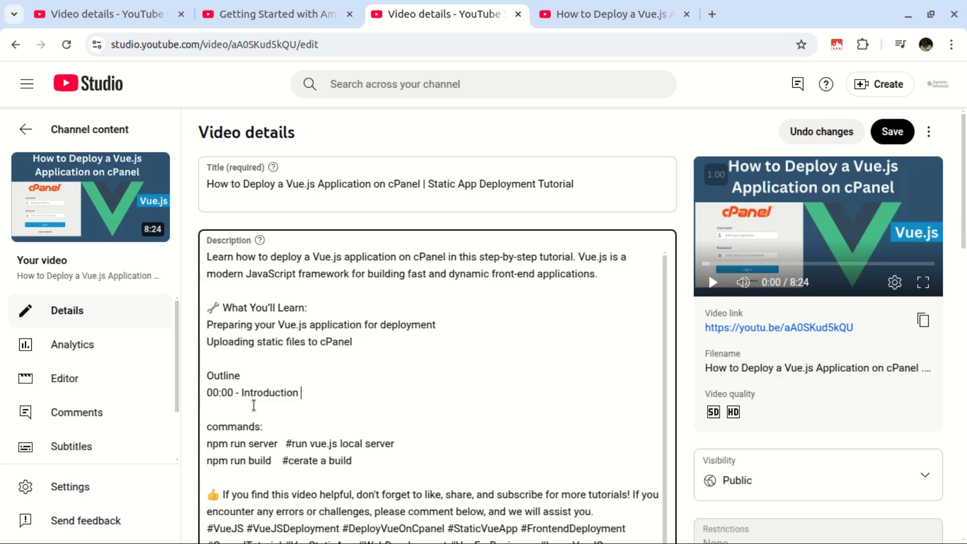
key(Return)
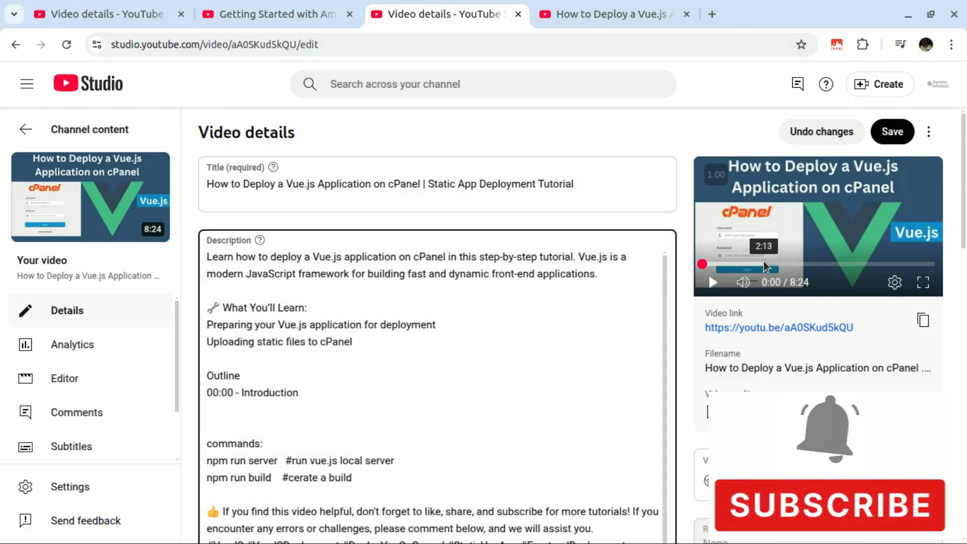
Step: Add the chapter line '02:13 - How to Login to Cpanel' and begin a line below it
text(02:13)
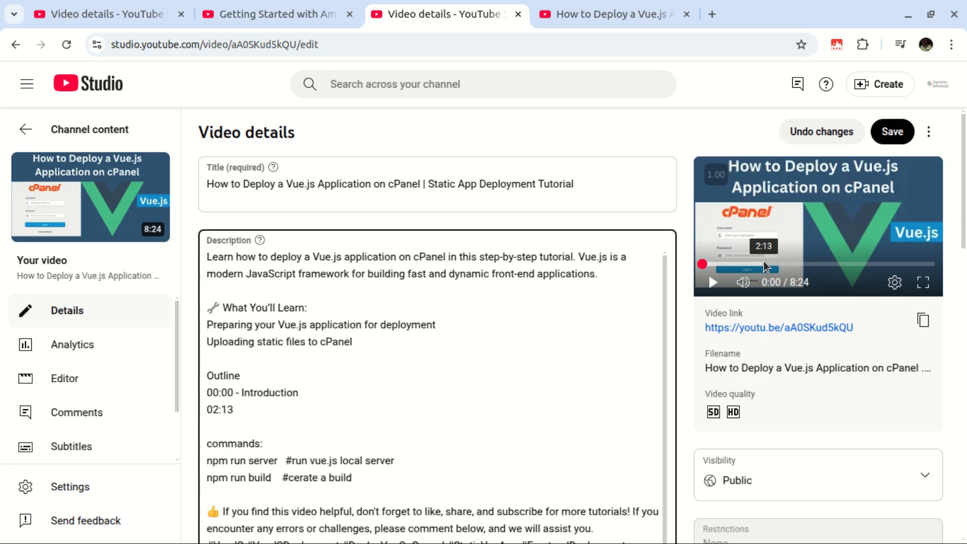
text( -)
text(Logi)
text(to Cpanel)
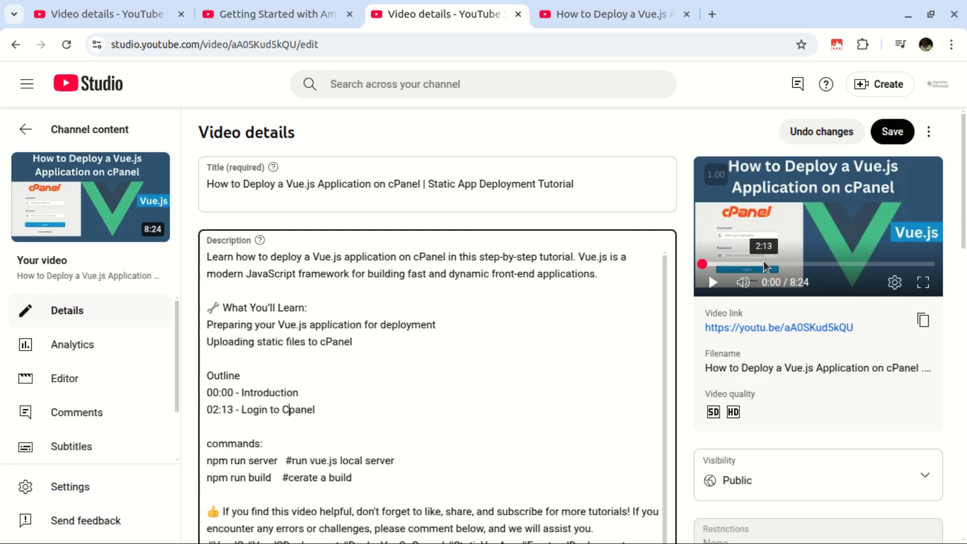
text(How to)
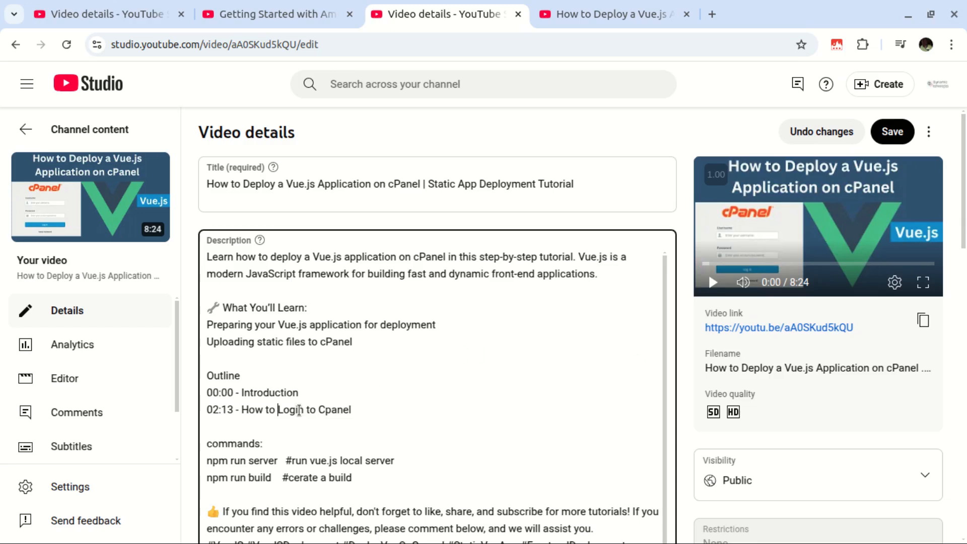
click(369, 406)
click(450, 410)
key(Return)
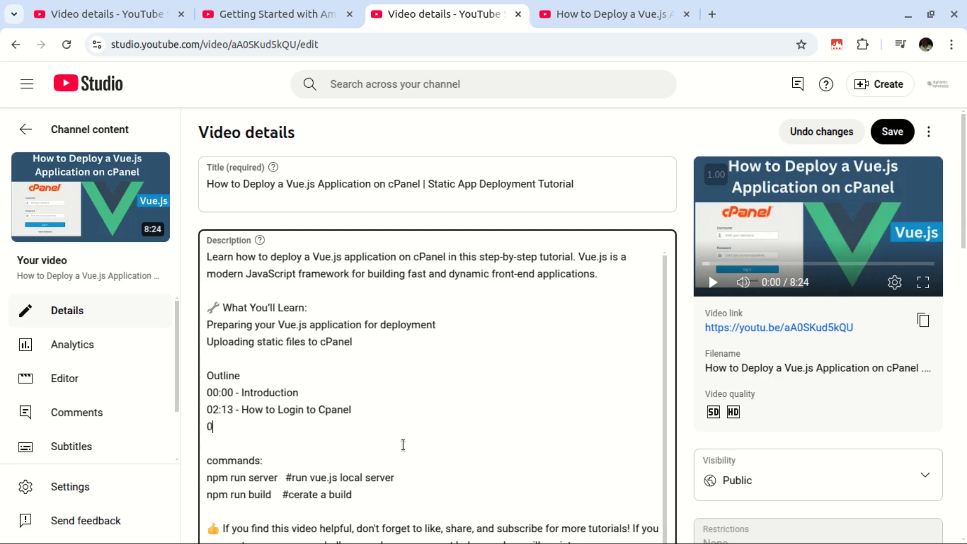
Step: Add '05:34 - conclusion' as the third outline entry and save the description
text(34 -)
text(concl)
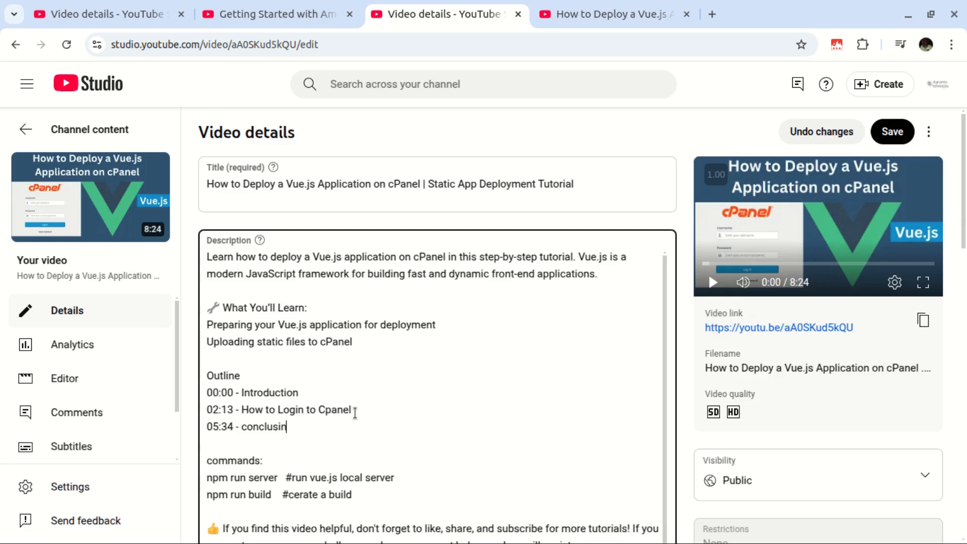
text(usion)
click(310, 427)
click(879, 132)
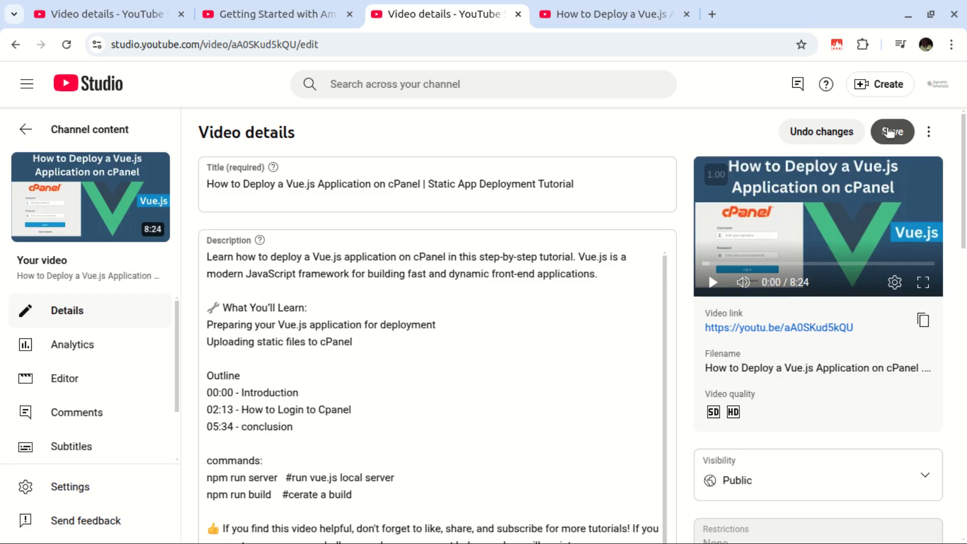
Step: Reload the Vue.js cPanel watch page so the new chapters appear
click(585, 17)
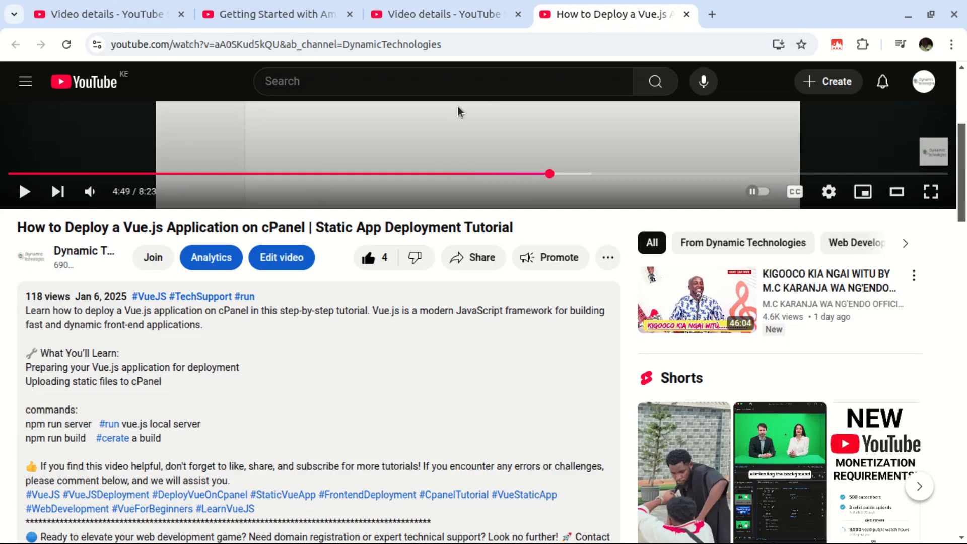
click(66, 44)
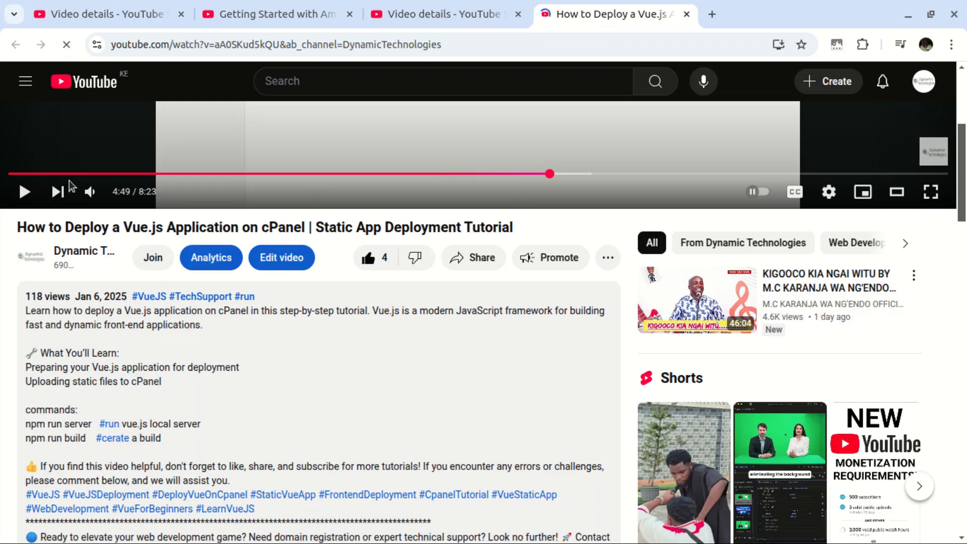